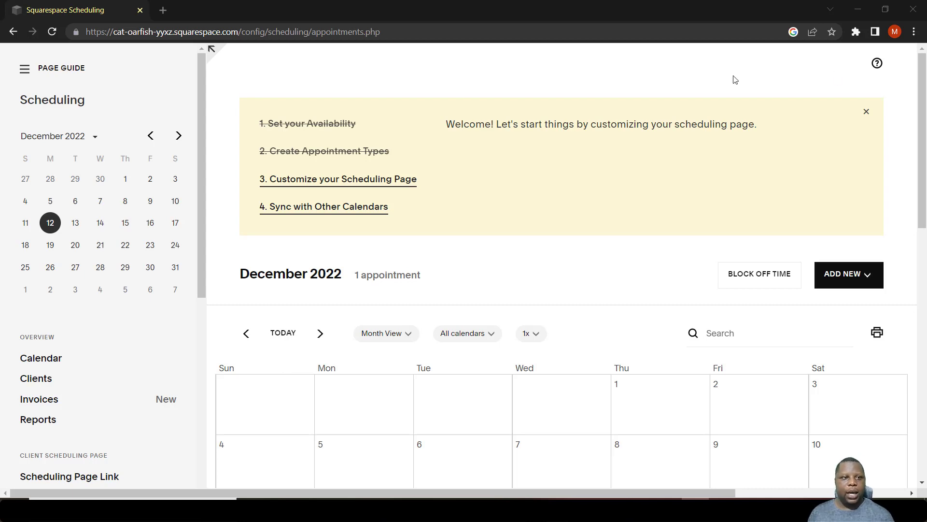
Start a new custom form from the Intake Form Questions settings
drag(201, 112, 199, 284)
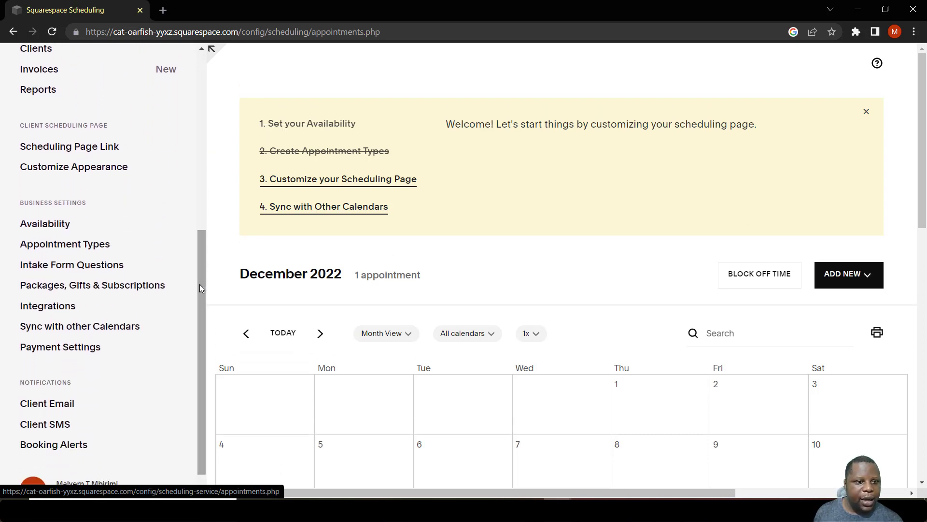
click(65, 266)
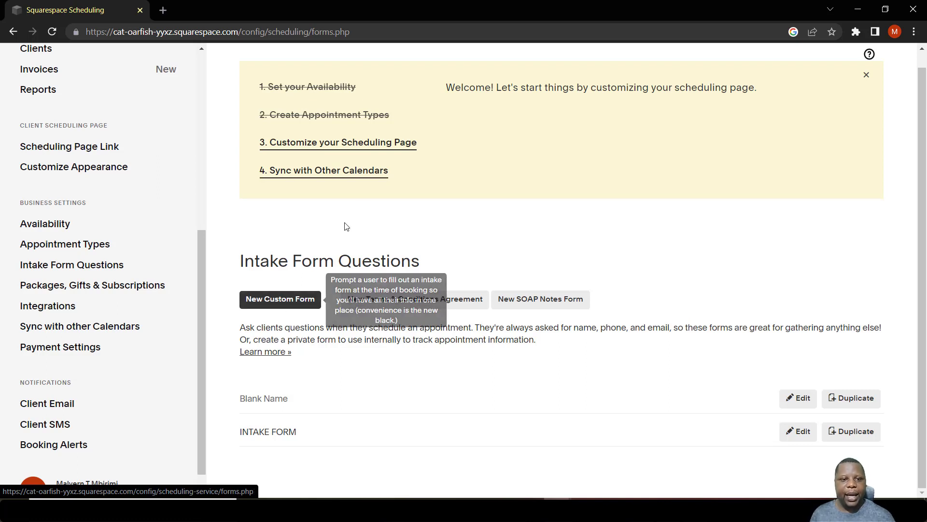
click(280, 304)
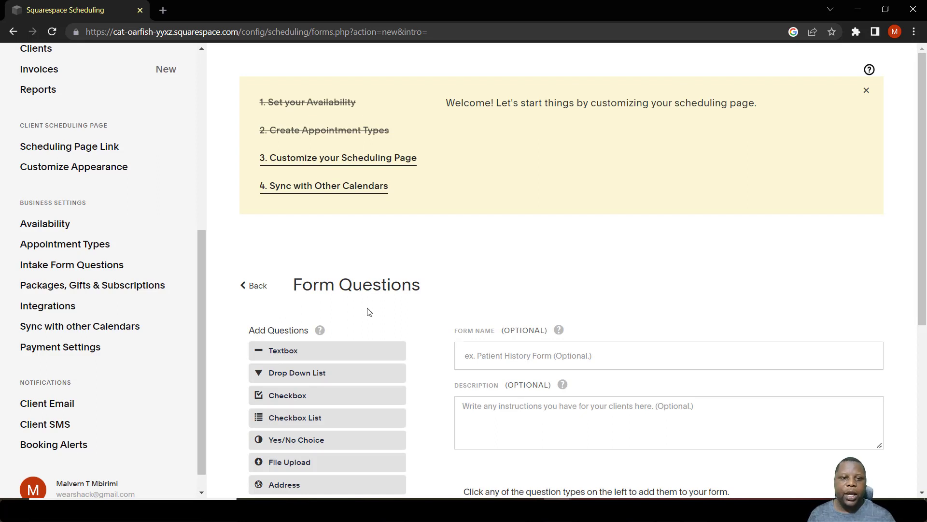
Name the form ONBOARDING FORM
click(503, 356)
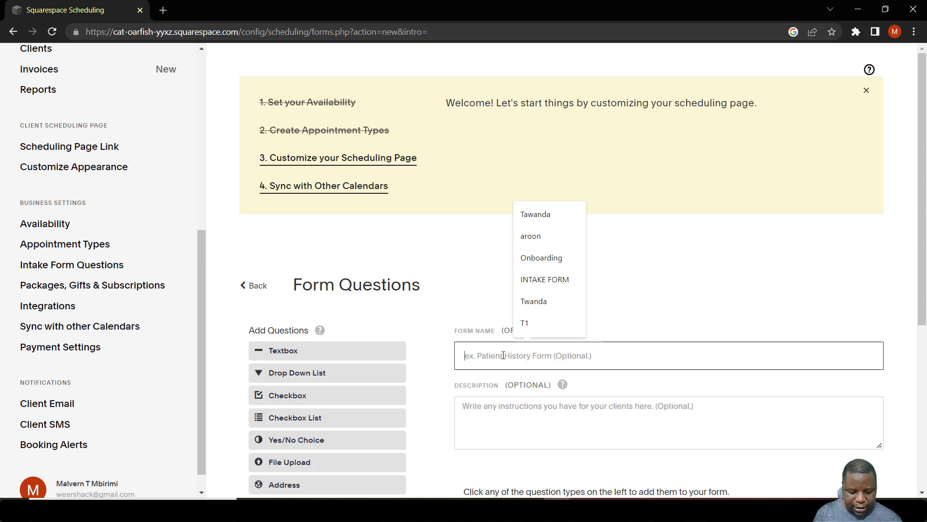
text(ONBOARDING FORM)
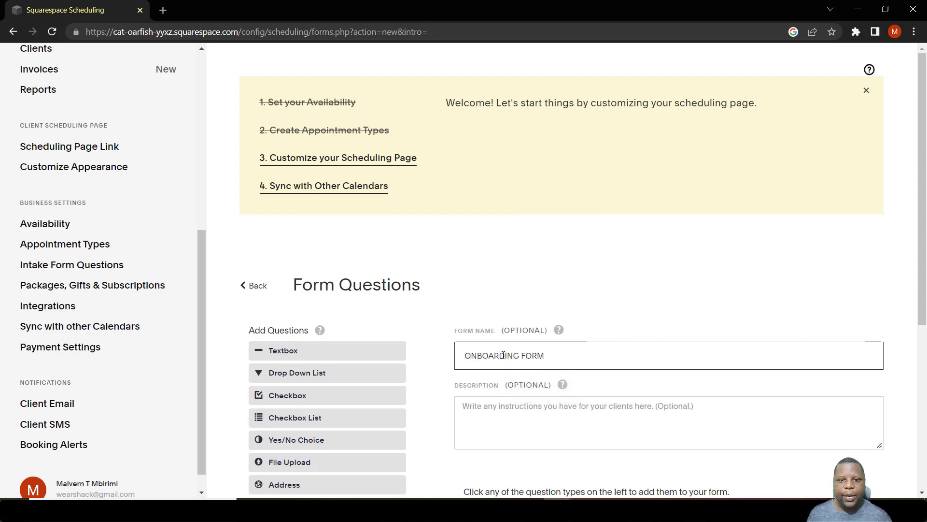
Show the form when scheduling a Consultation and save the form
scroll(504, 355, down, 5)
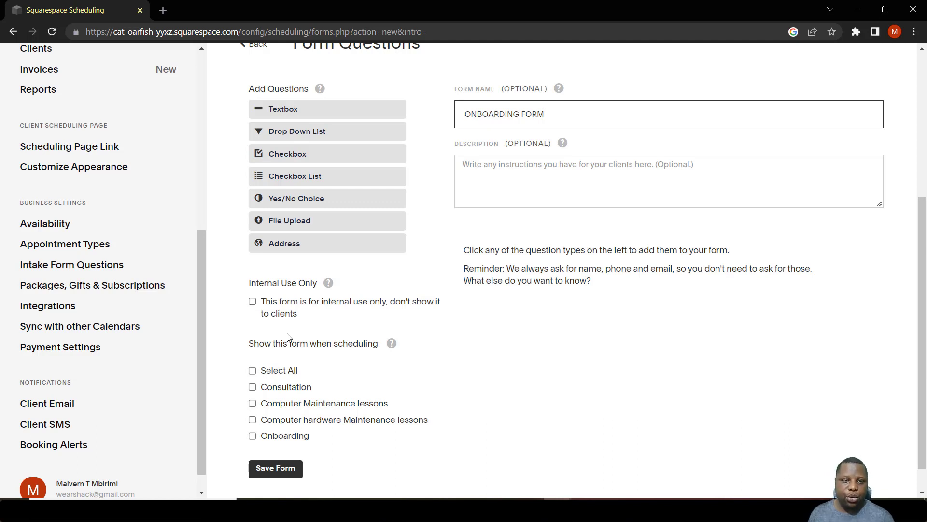
click(253, 388)
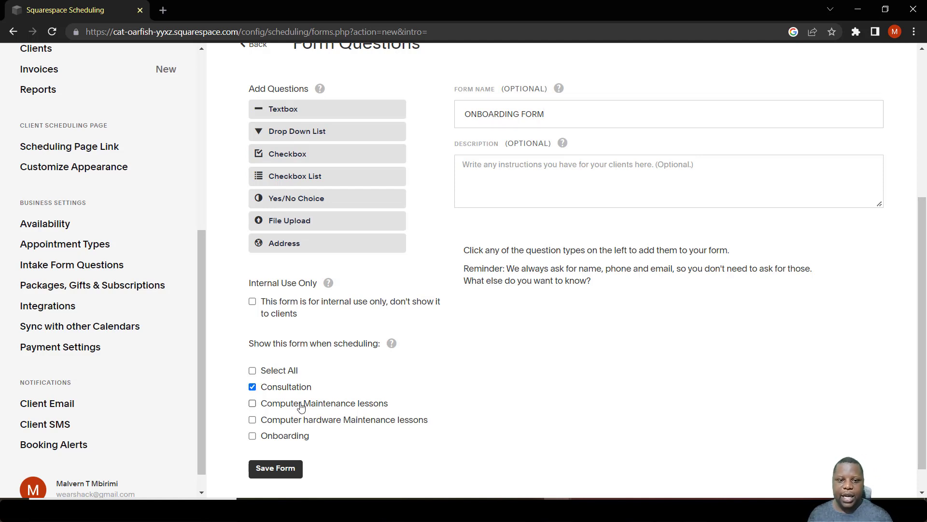
scroll(300, 405, up, 1)
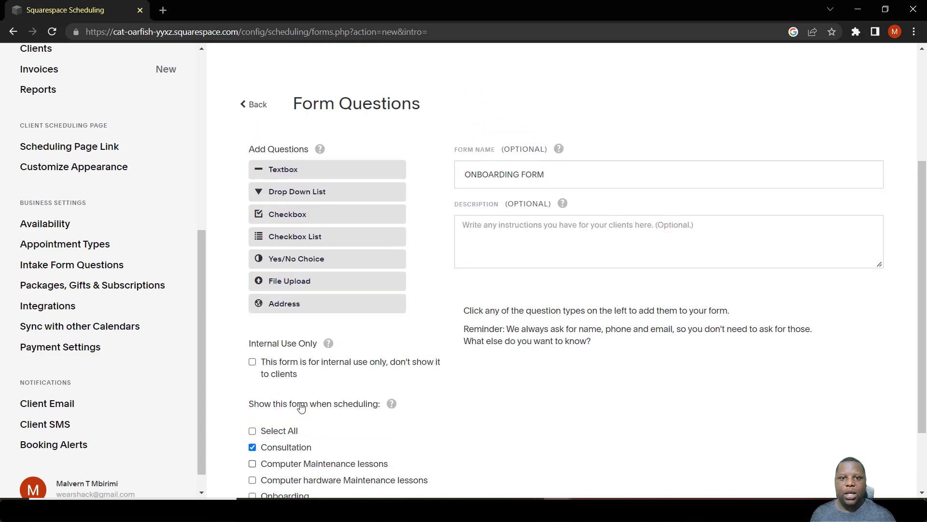
scroll(289, 430, down, 2)
click(278, 438)
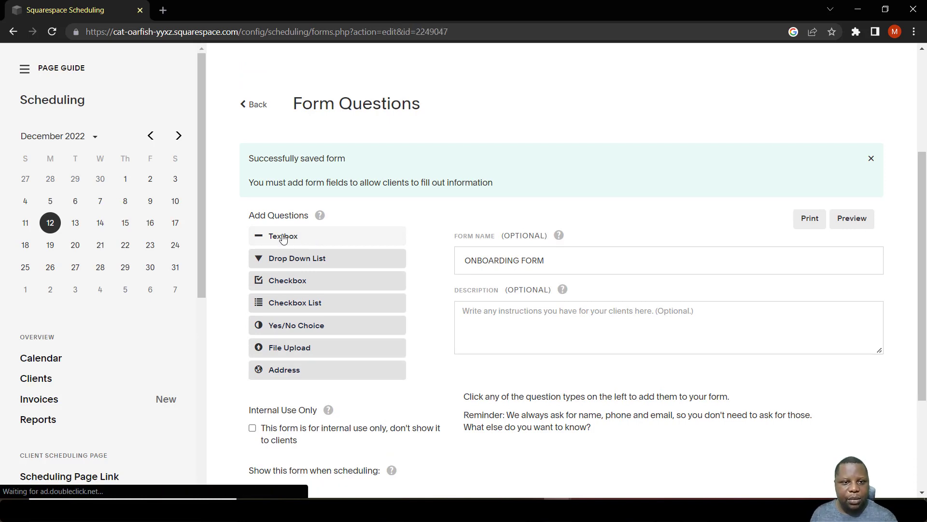
Add a textbox question asking "How old are you?"
click(283, 236)
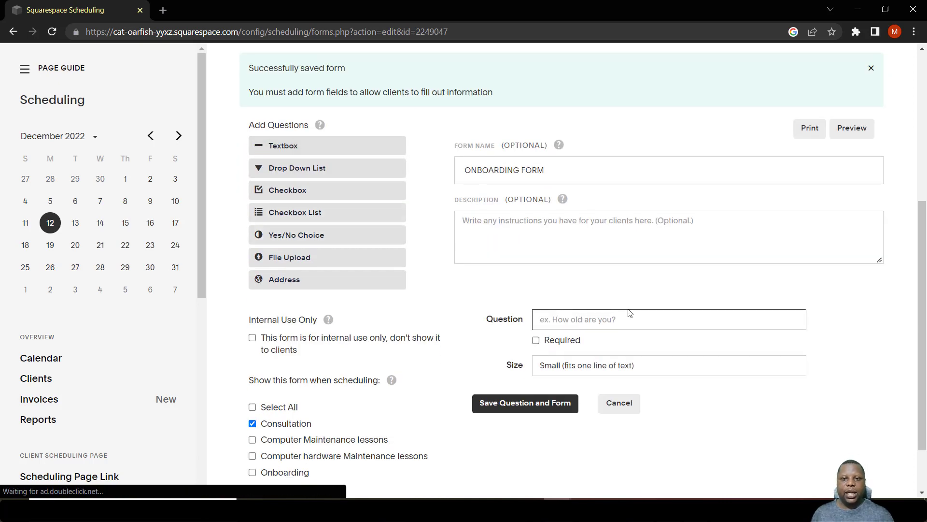
text(How)
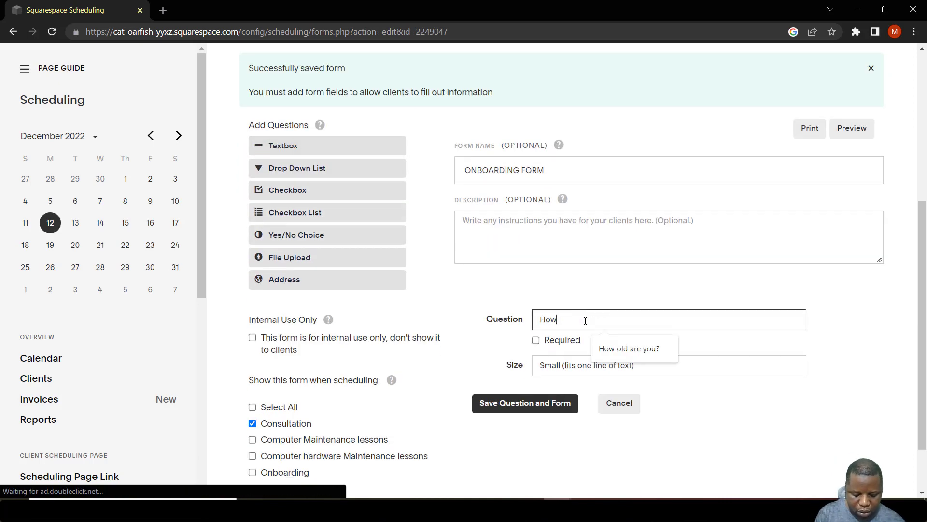
text( old are)
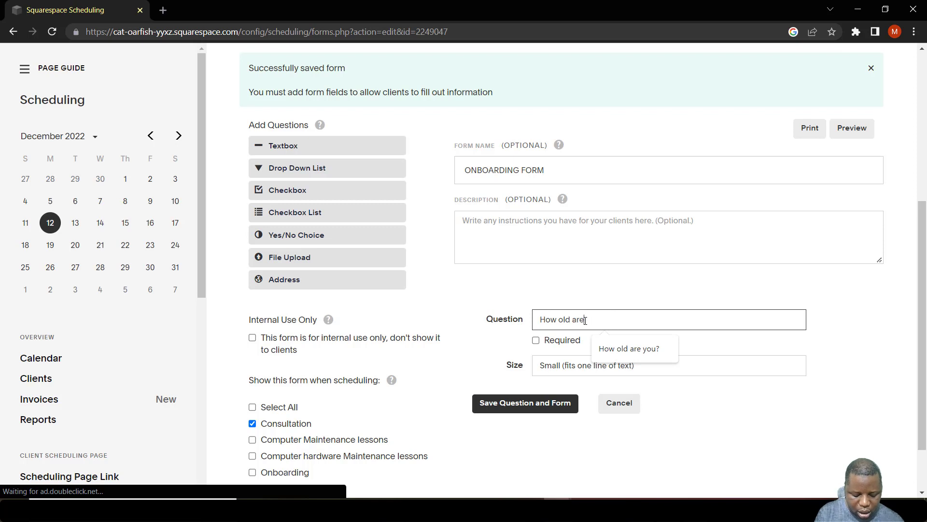
text( you?)
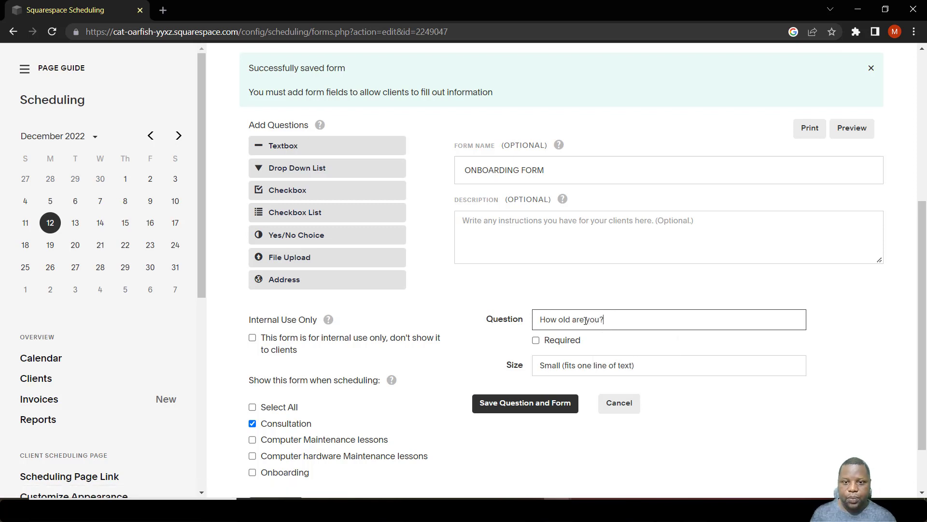
Keep the size Small, mark the age question required, and save the question and form
click(559, 371)
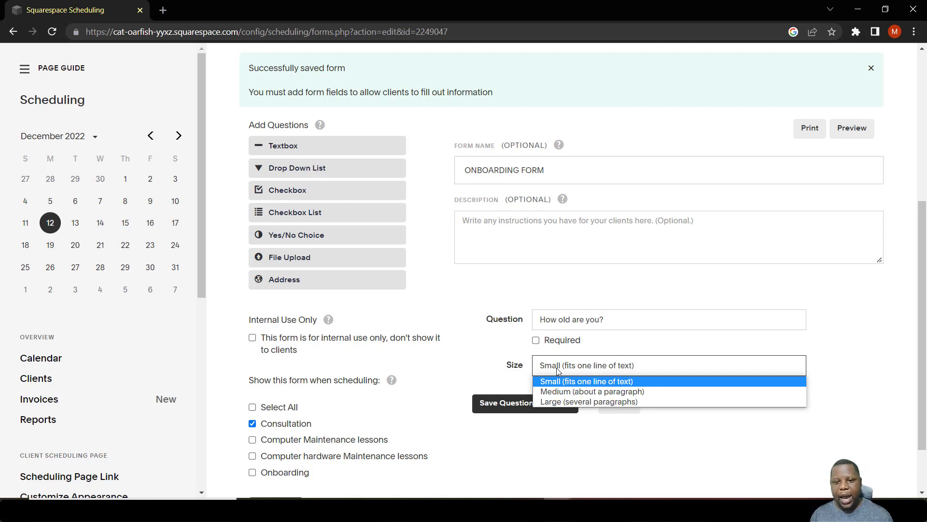
click(476, 358)
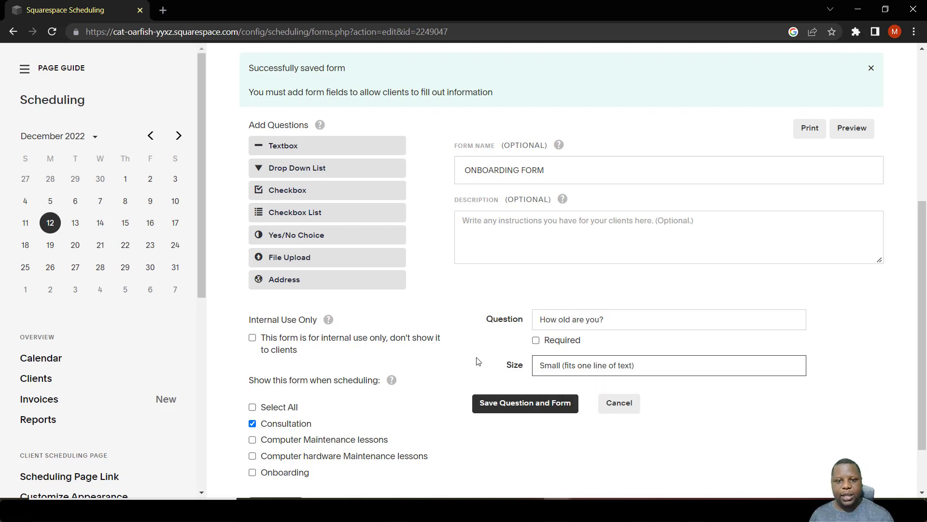
click(537, 343)
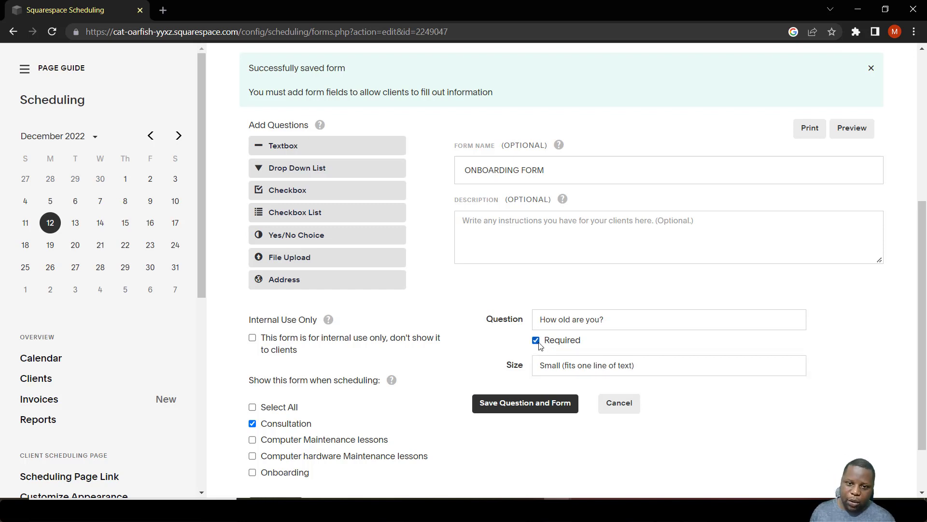
click(524, 404)
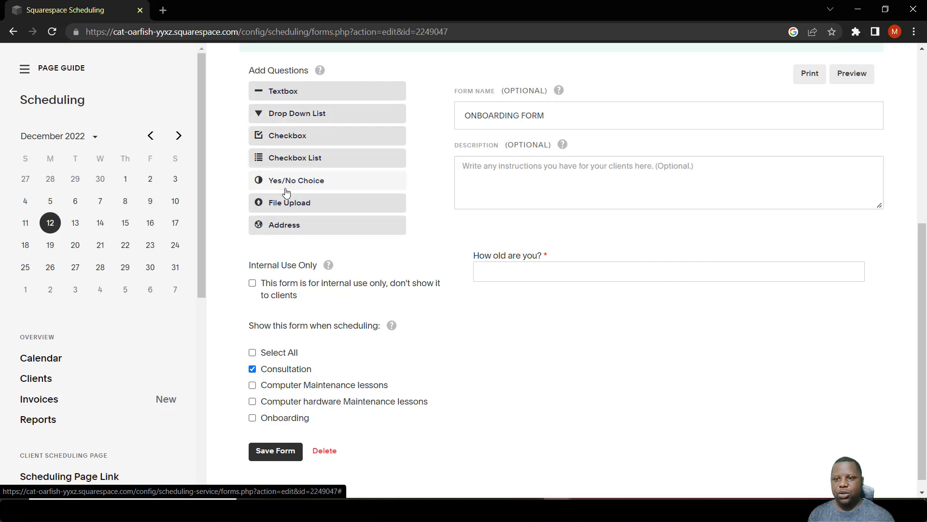
Add a required drop-down list question named Gender
click(289, 116)
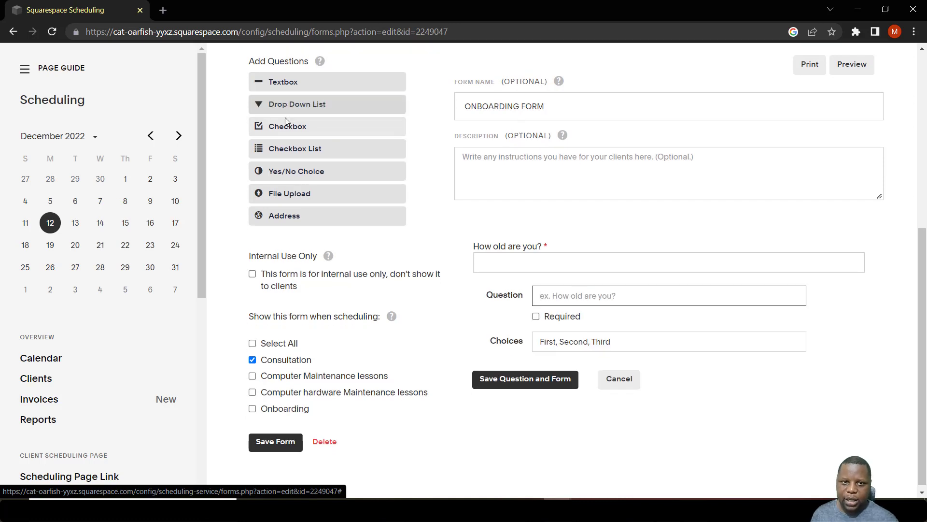
click(556, 294)
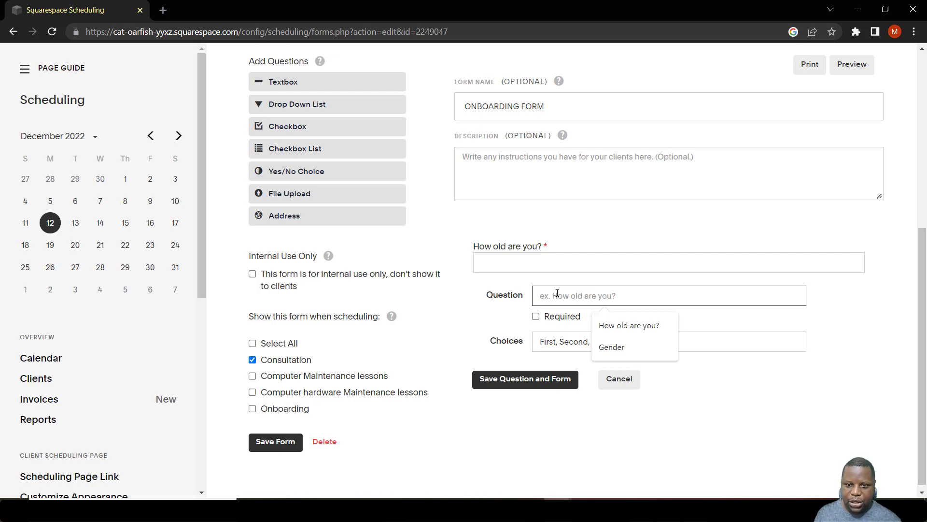
click(647, 344)
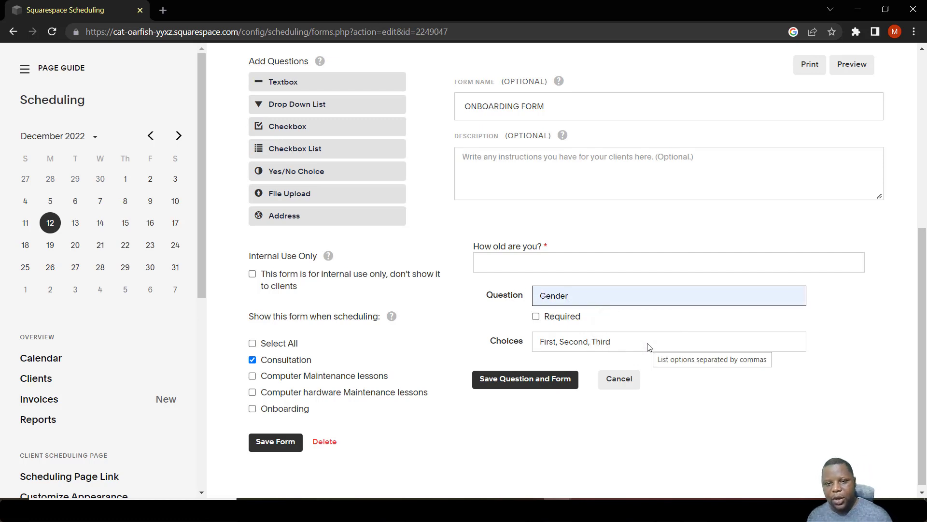
click(536, 316)
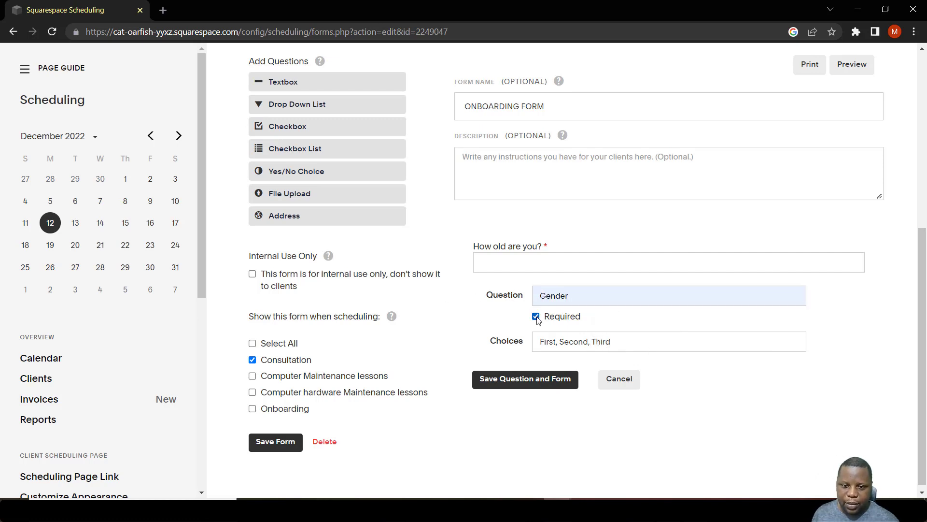
Replace the first Gender choice with Female and save the form
drag(556, 342, 516, 343)
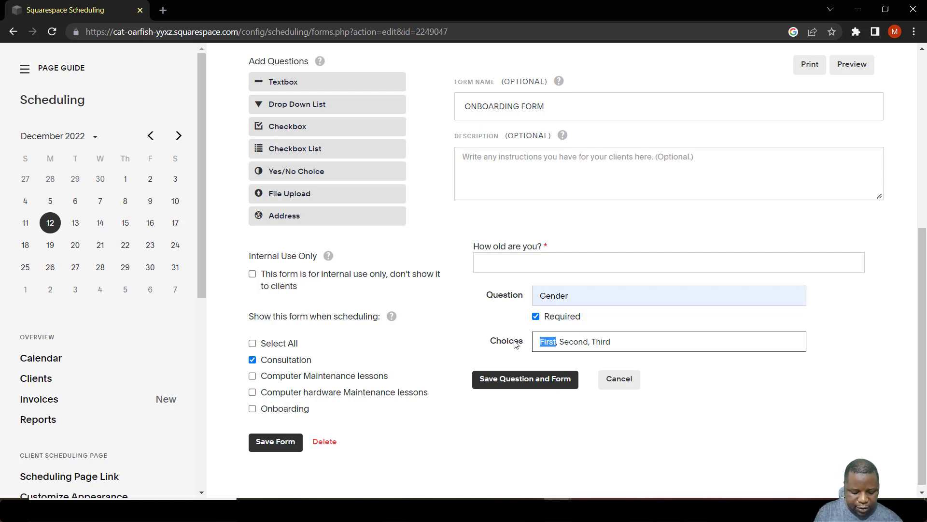
text(Female)
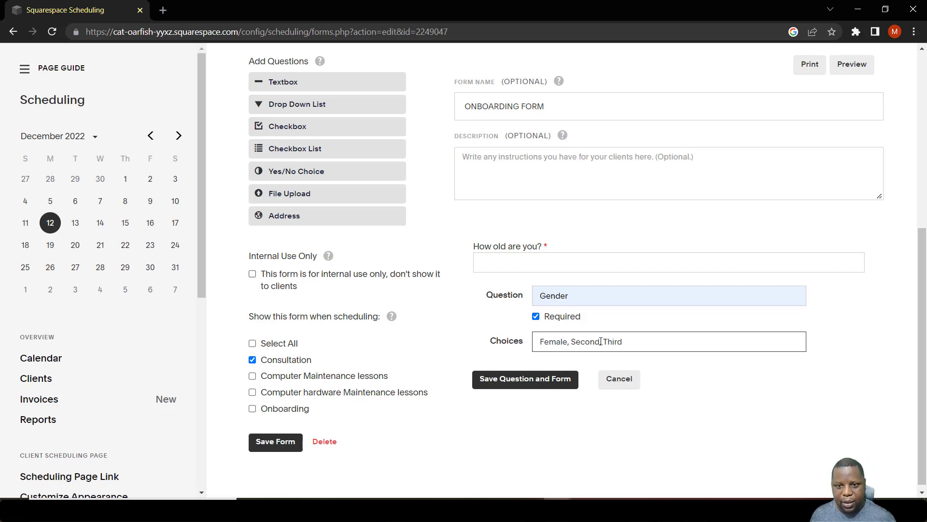
click(273, 441)
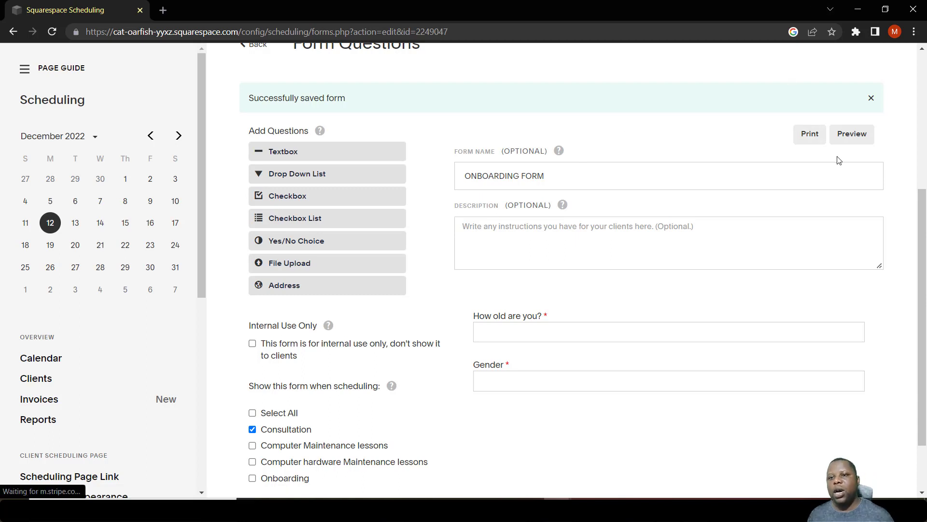
Open the live client scheduling page from the form preview
click(848, 138)
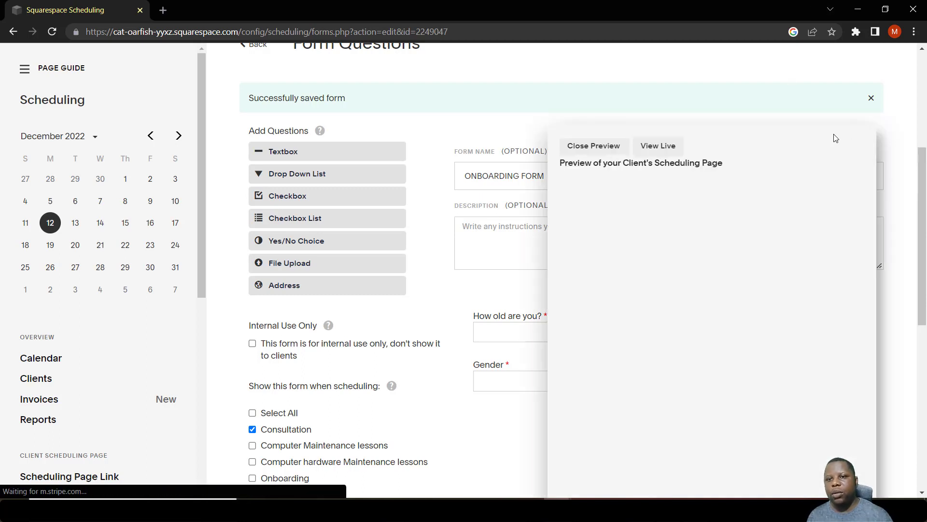
click(658, 147)
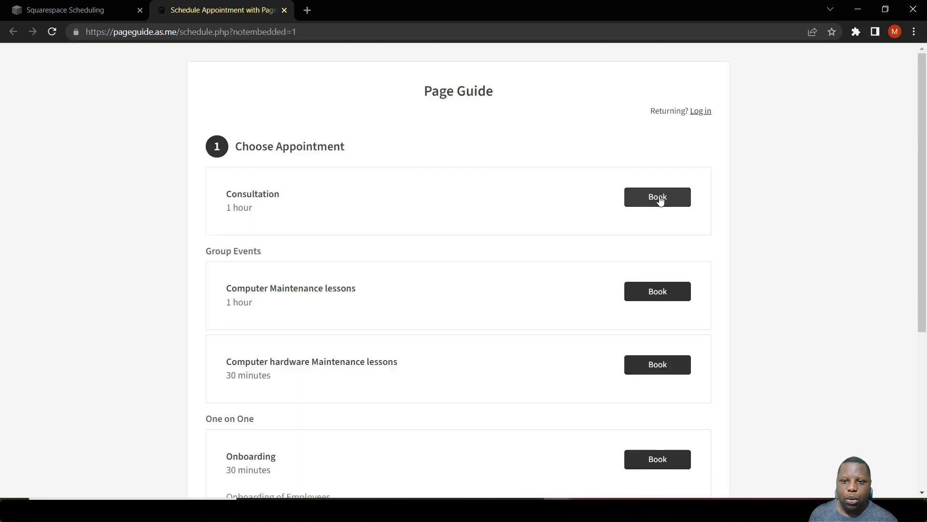
Start booking a Consultation for Tuesday, December 13 at 8:00am
click(660, 200)
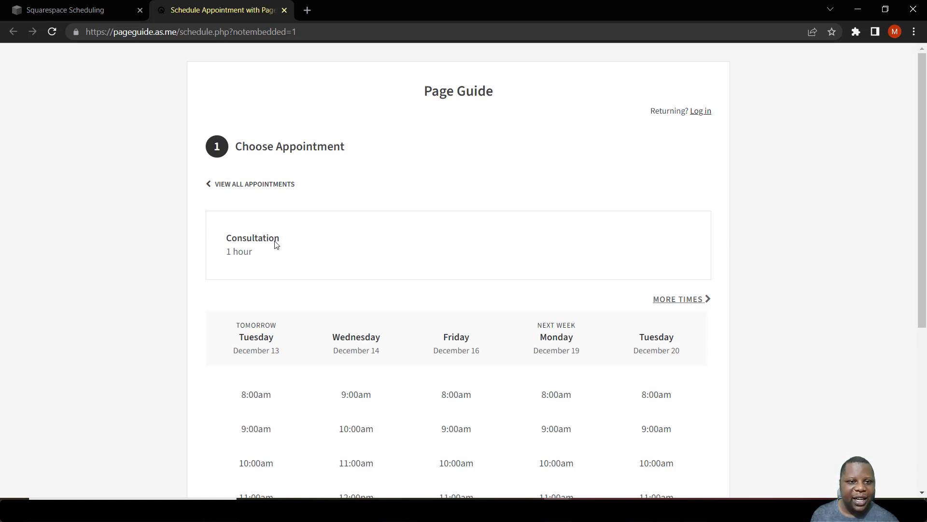
click(265, 402)
scroll(274, 401, down, 3)
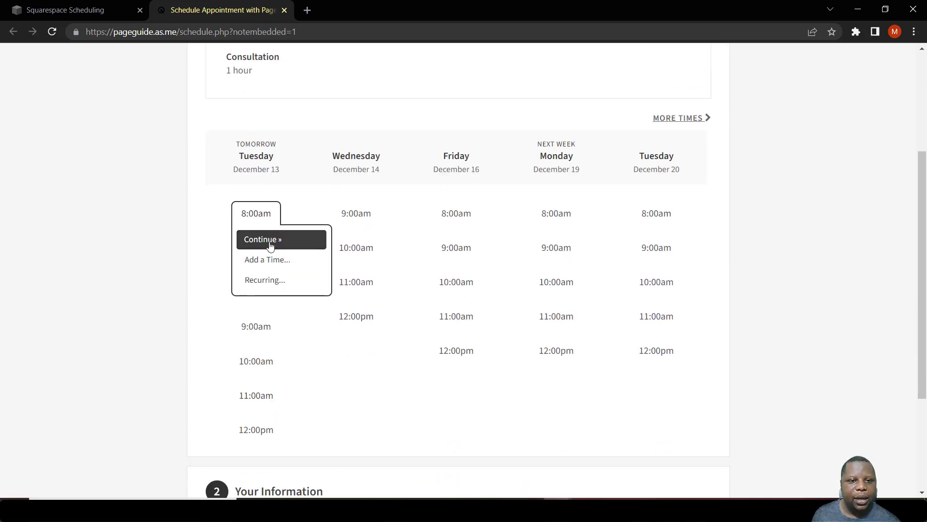
click(267, 240)
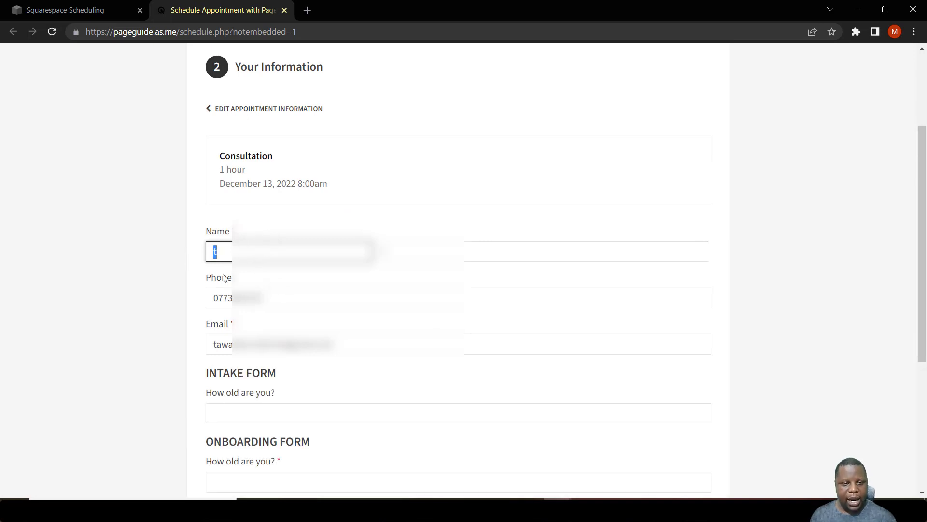
Review the booking form's intake questions and close the live page tab
scroll(290, 271, down, 1)
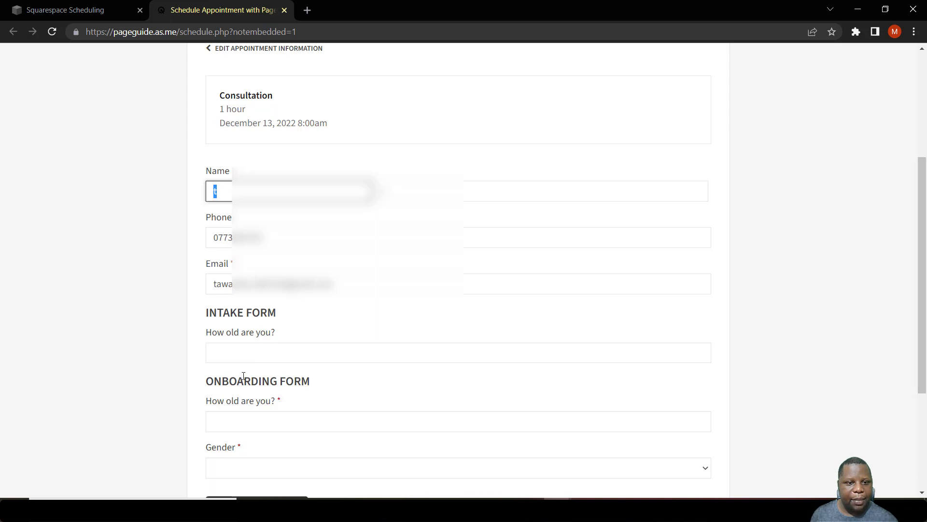
scroll(241, 381, down, 1)
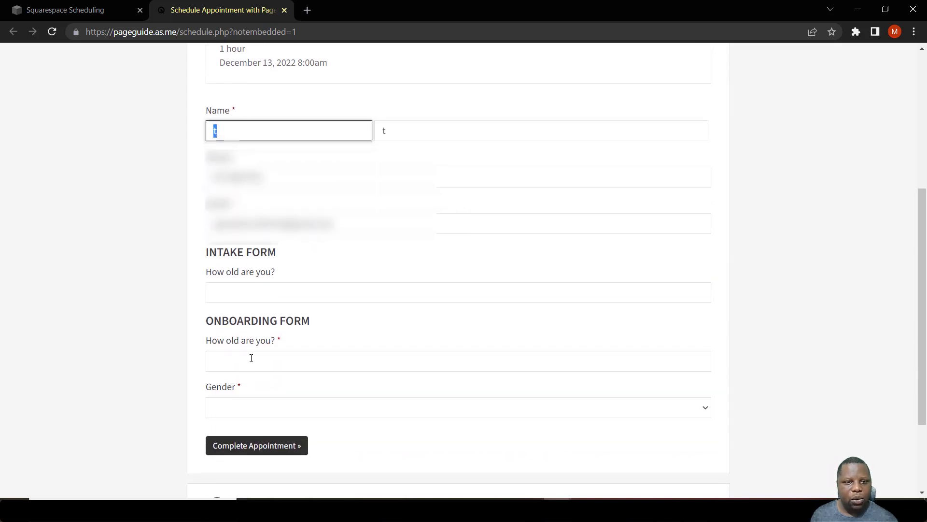
key(ctrl+w)
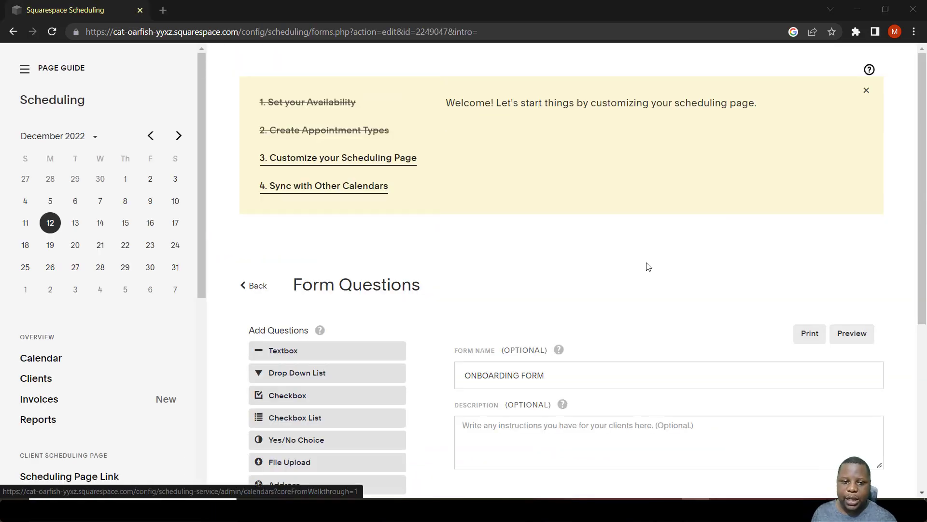
Reopen the live scheduling page and start a Consultation booking for December 13 at 8:00am
click(842, 339)
click(648, 342)
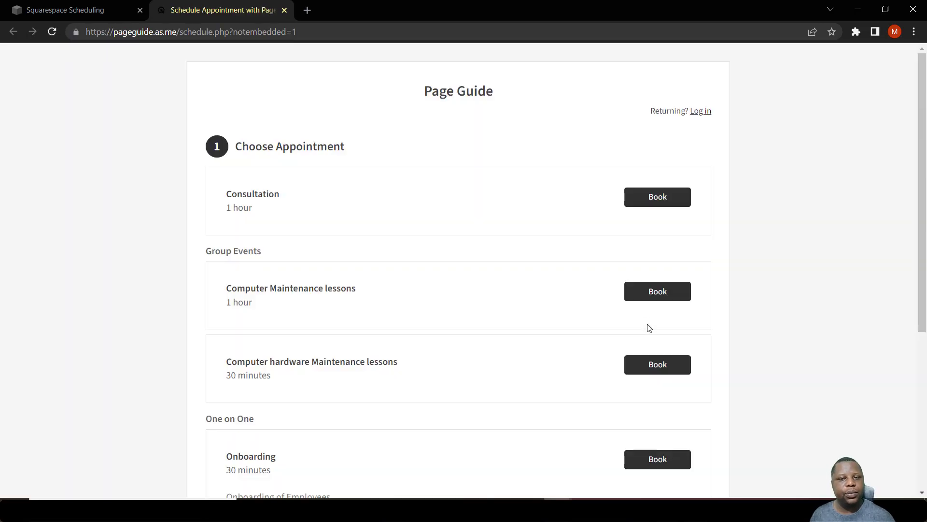
click(632, 202)
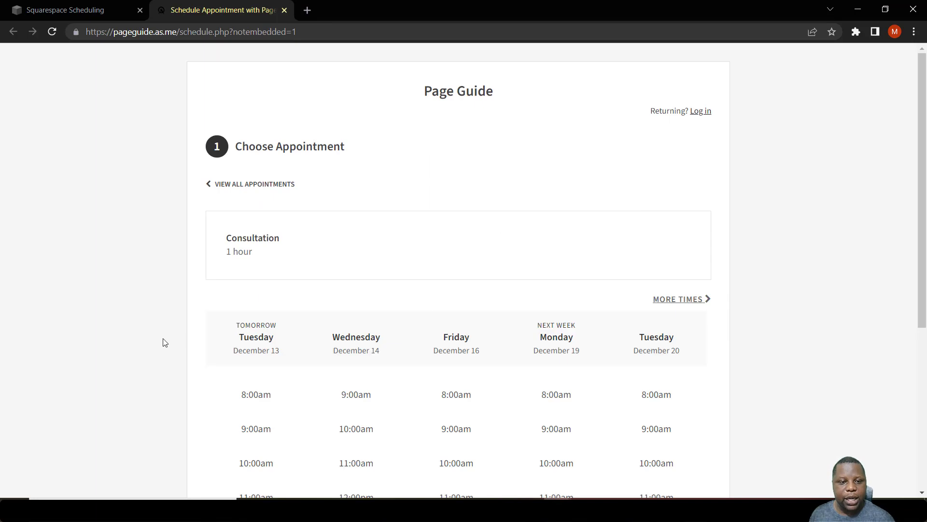
click(275, 403)
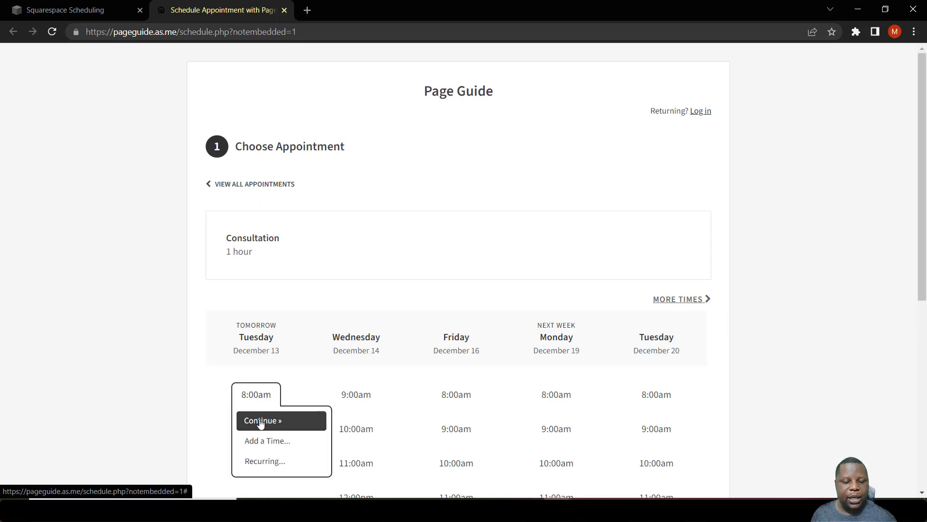
click(259, 420)
Enter 29 as the age in the onboarding form section
scroll(270, 386, down, 1)
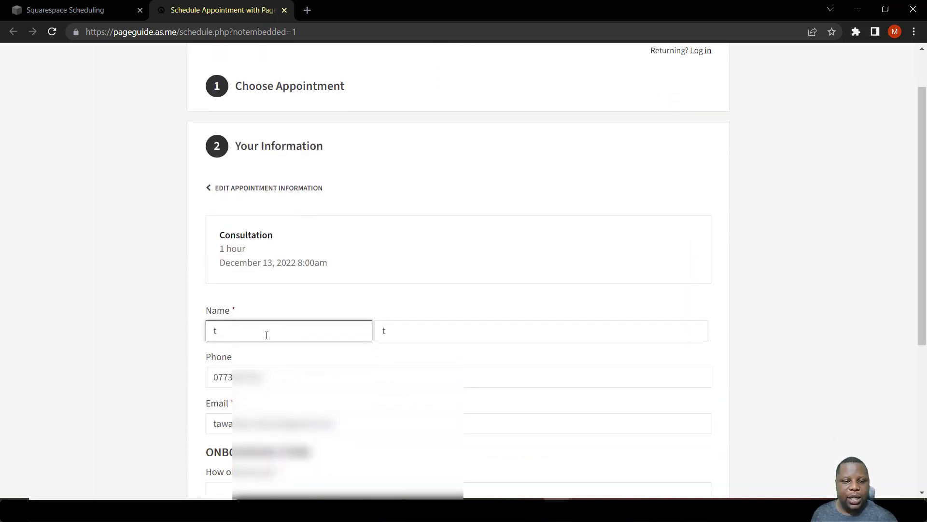
scroll(259, 362, down, 2)
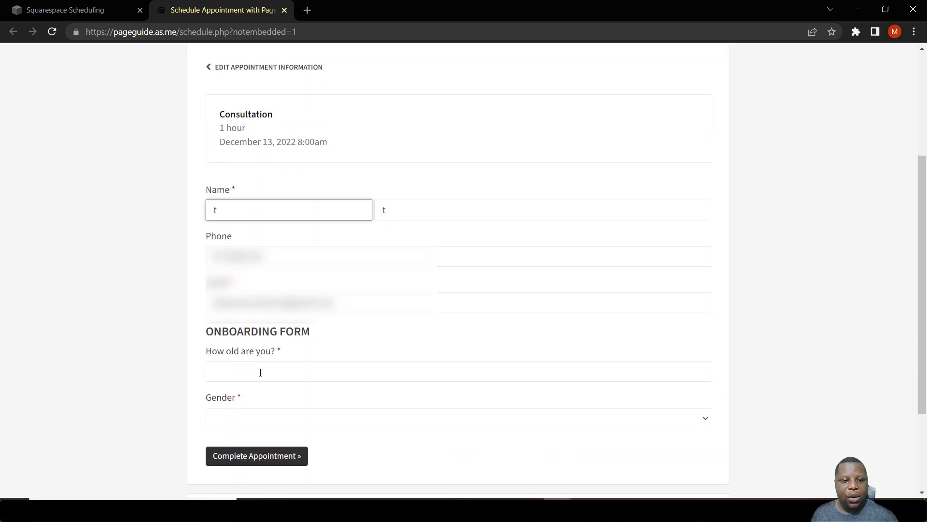
click(239, 372)
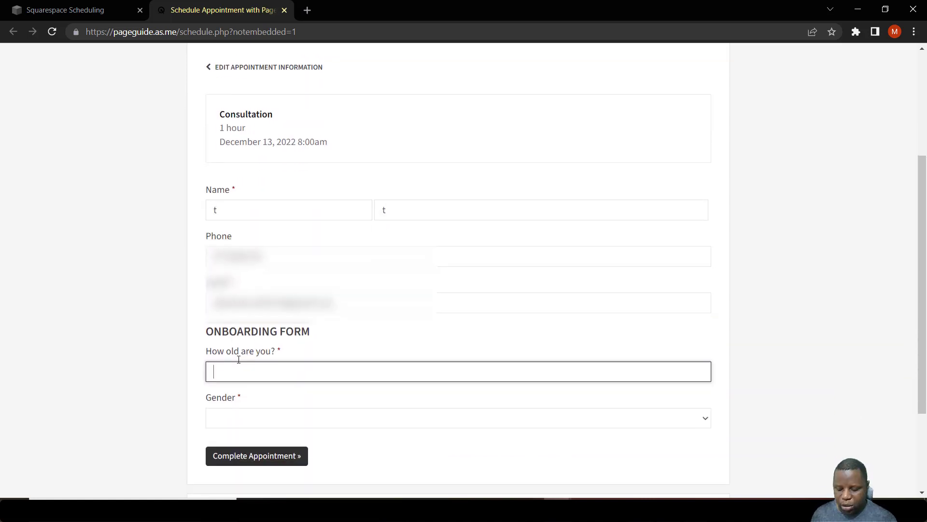
text(29)
Select Male for Gender and complete the appointment
scroll(272, 365, down, 1)
scroll(272, 365, down, 2)
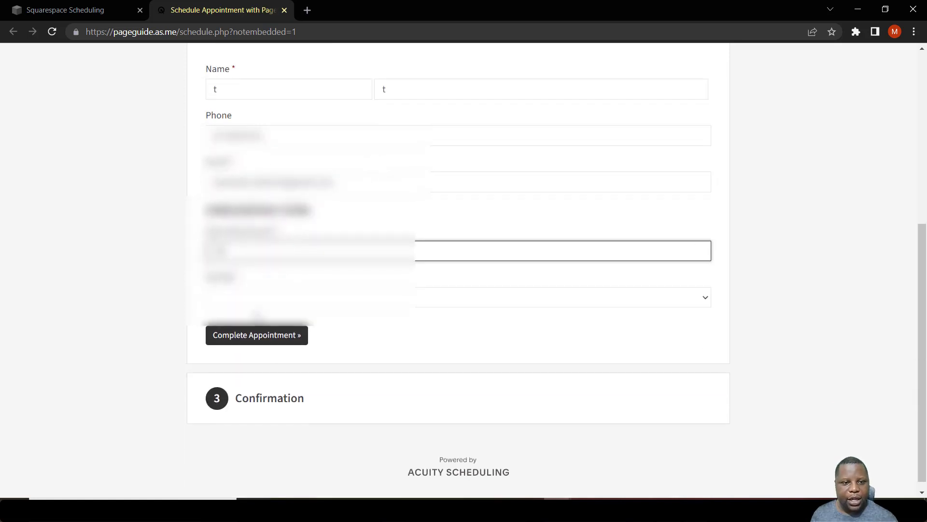
click(242, 298)
click(233, 341)
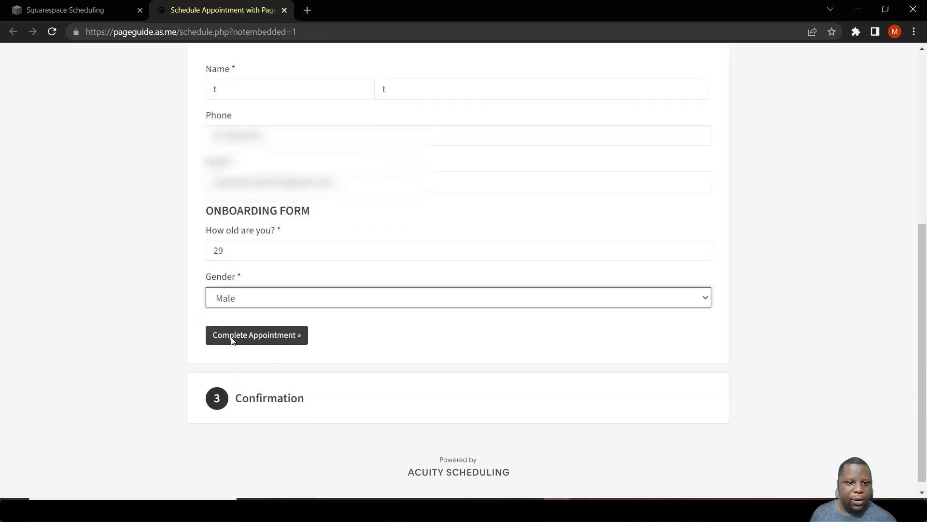